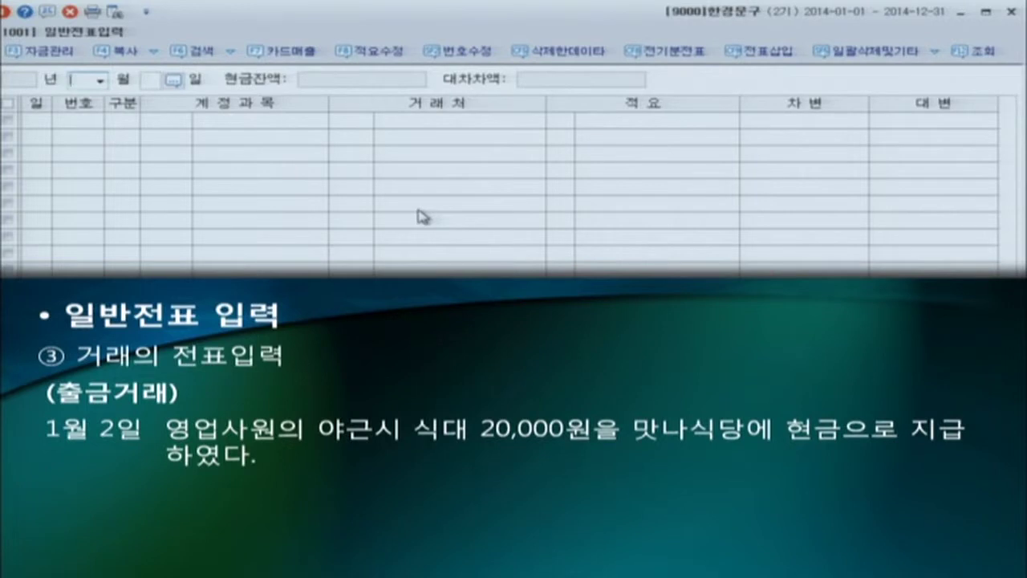
# Set the voucher entry period to month 01, day 2 of 2014.
pyautogui.write('01')
pyautogui.press('Return')
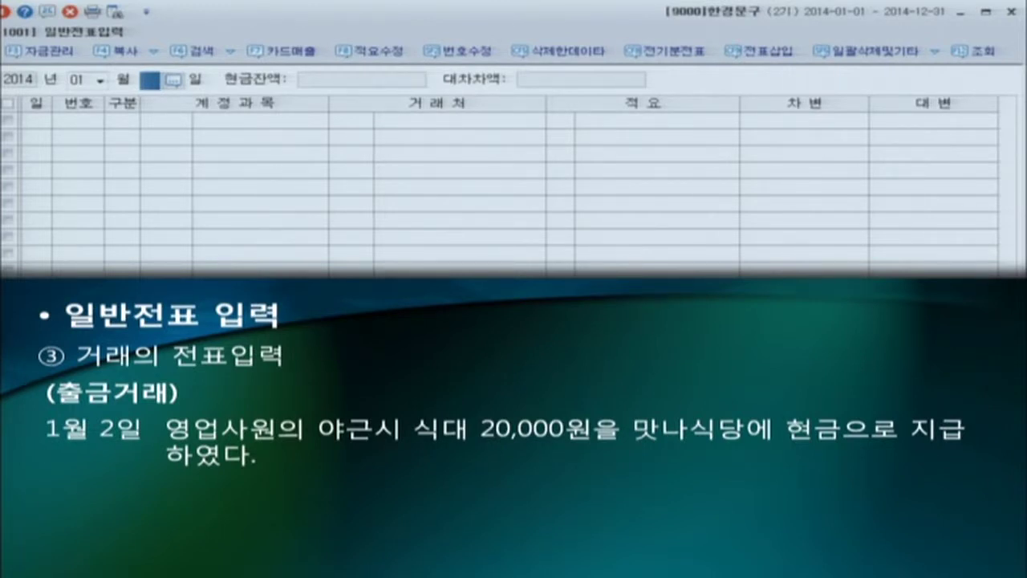
pyautogui.write('2')
pyautogui.press('Return')
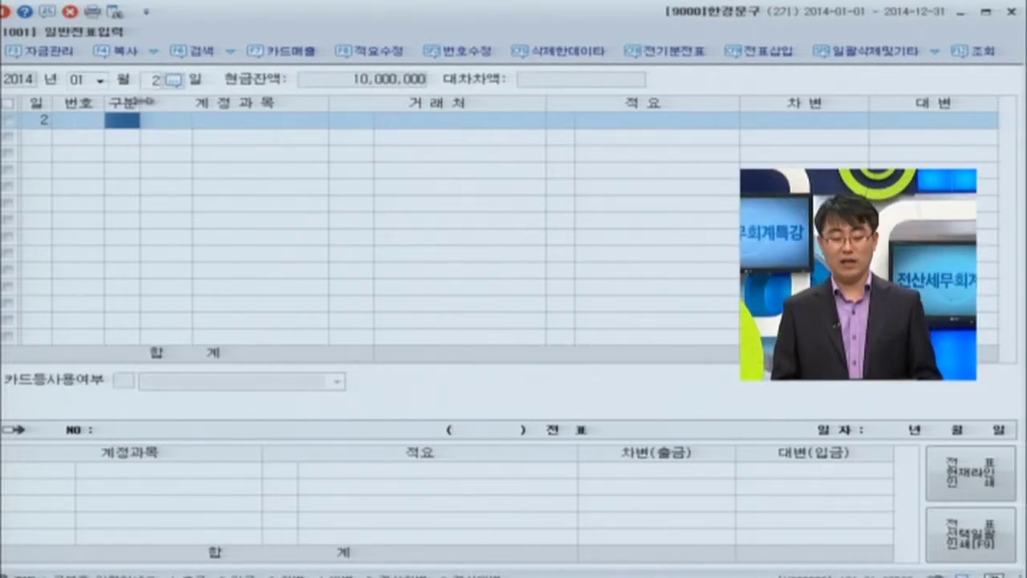
# Clear the day from the entry period to work on all of January, and date the first voucher line day 2.
pyautogui.press('Escape')
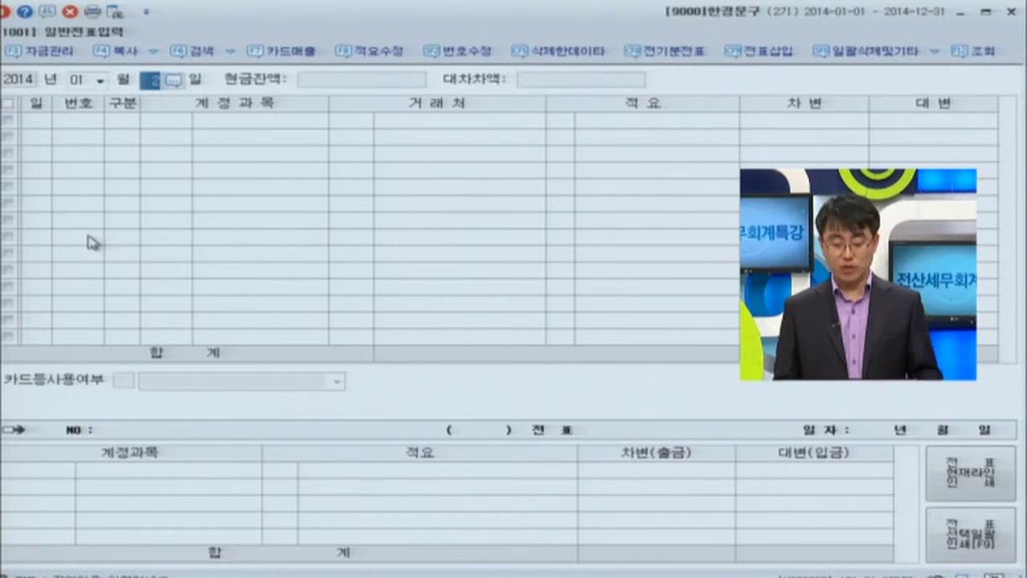
pyautogui.press('BackSpace')
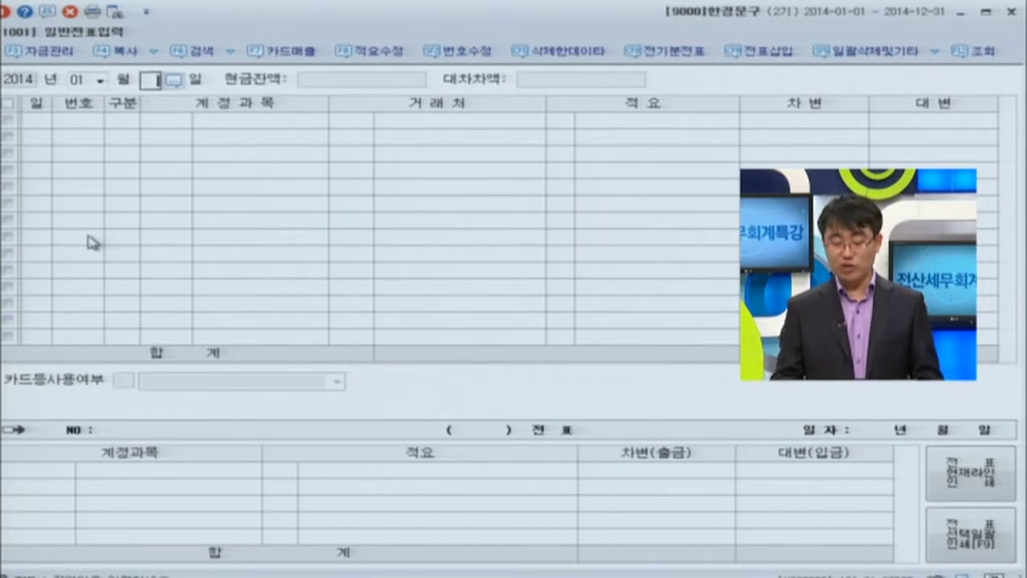
pyautogui.press('Return')
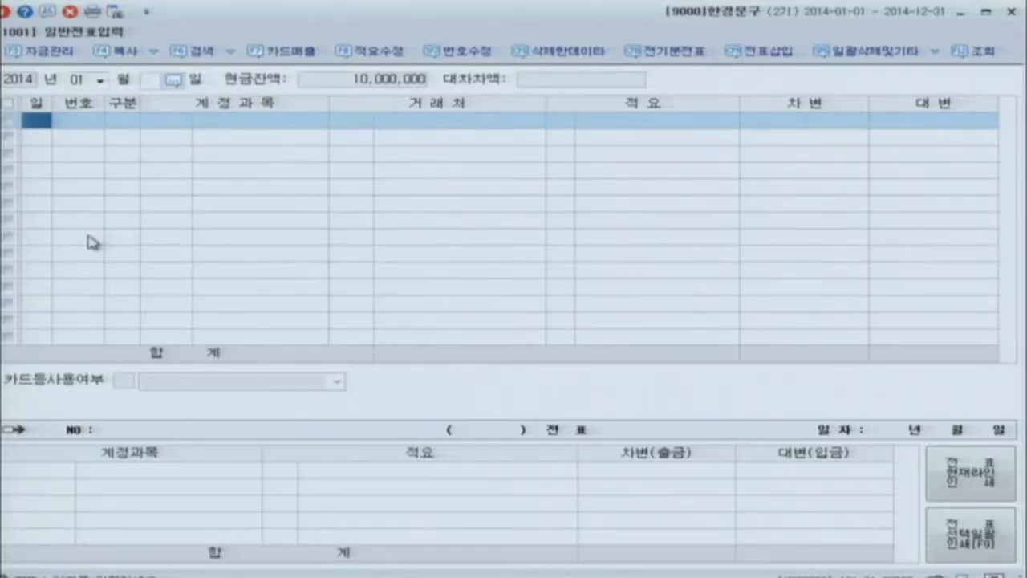
pyautogui.write('2')
pyautogui.press('Return')
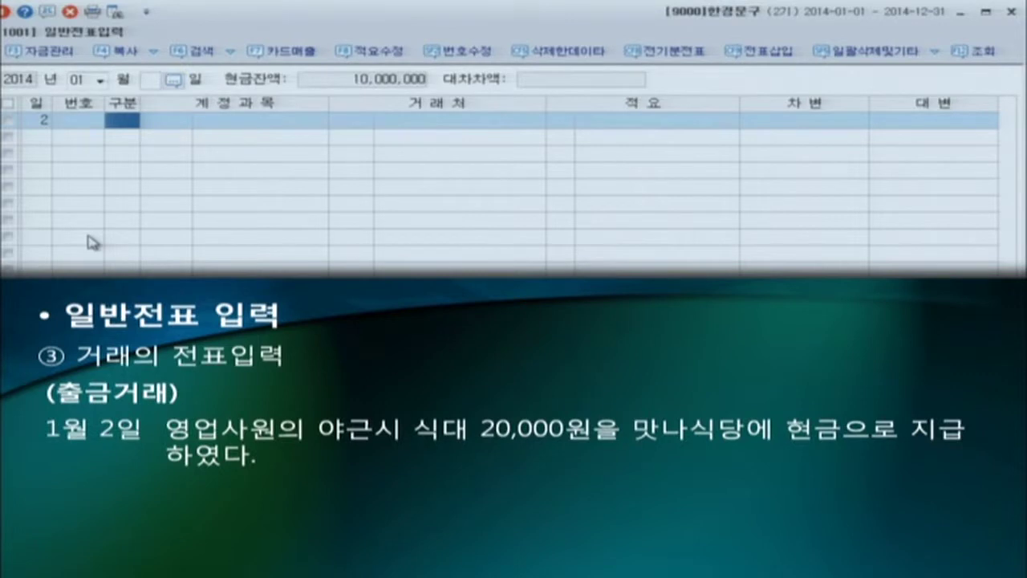
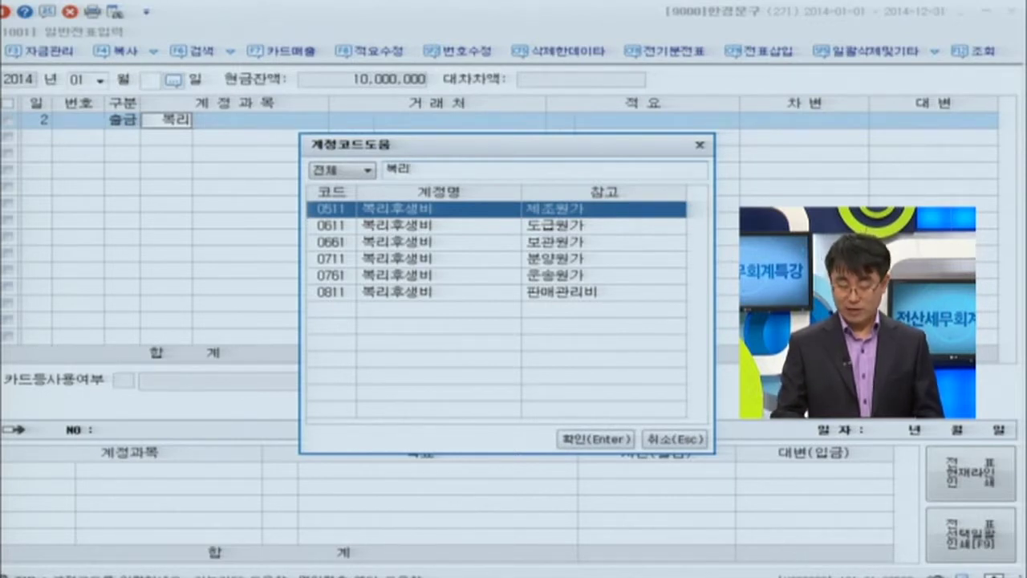
# Assign the selling and administrative (판매관리비) account 0811 복리후생비 to the withdrawal line, leaving its vendor blank.
pyautogui.click(413, 292)
pyautogui.click(592, 439)
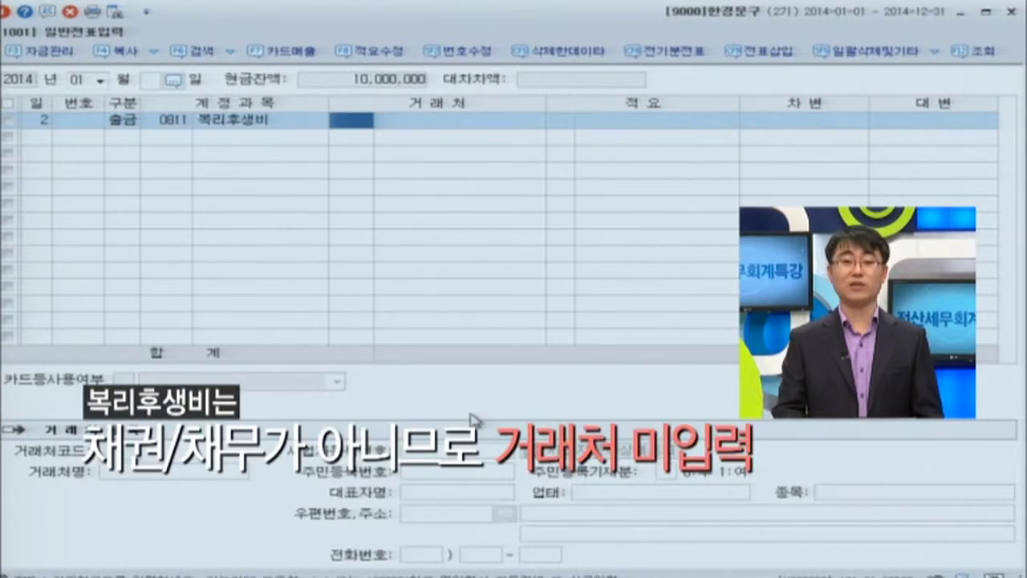
pyautogui.press('Return')
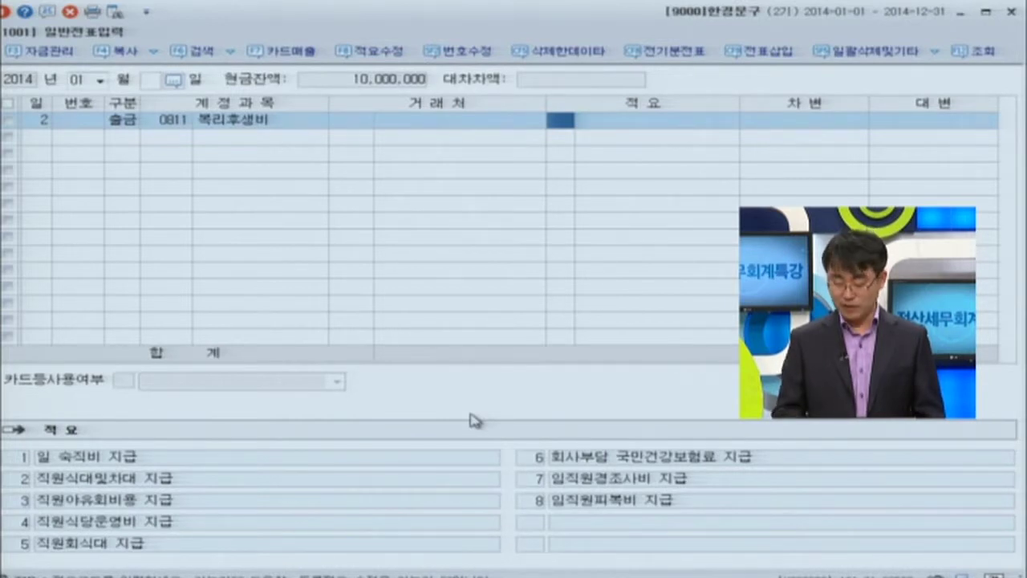
# Give the 복리후생비 line description 2 직원식대및차대 지급 and a debit of 20,000, completing the voucher.
pyautogui.write('2')
pyautogui.press('Return')
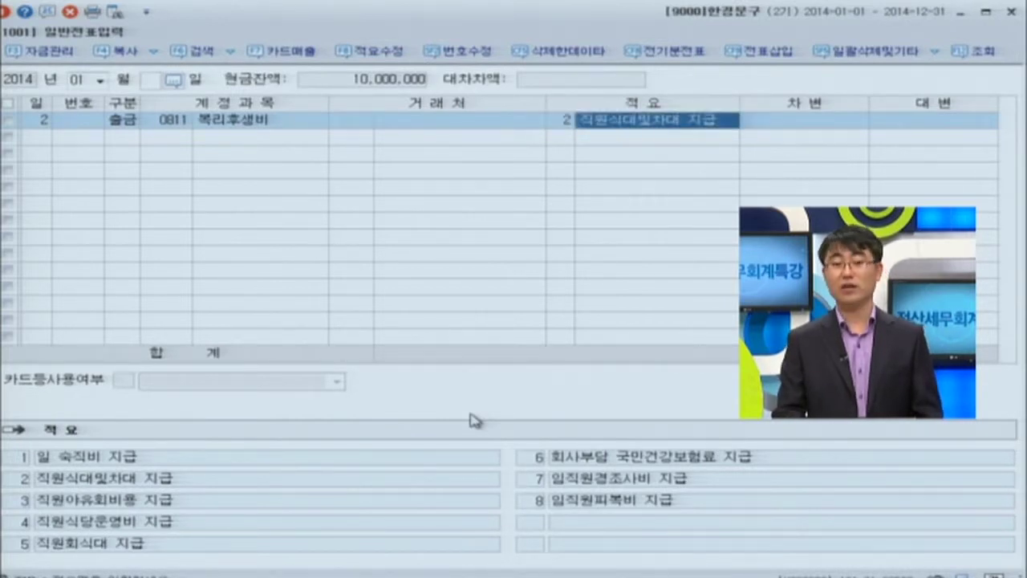
pyautogui.press('Return')
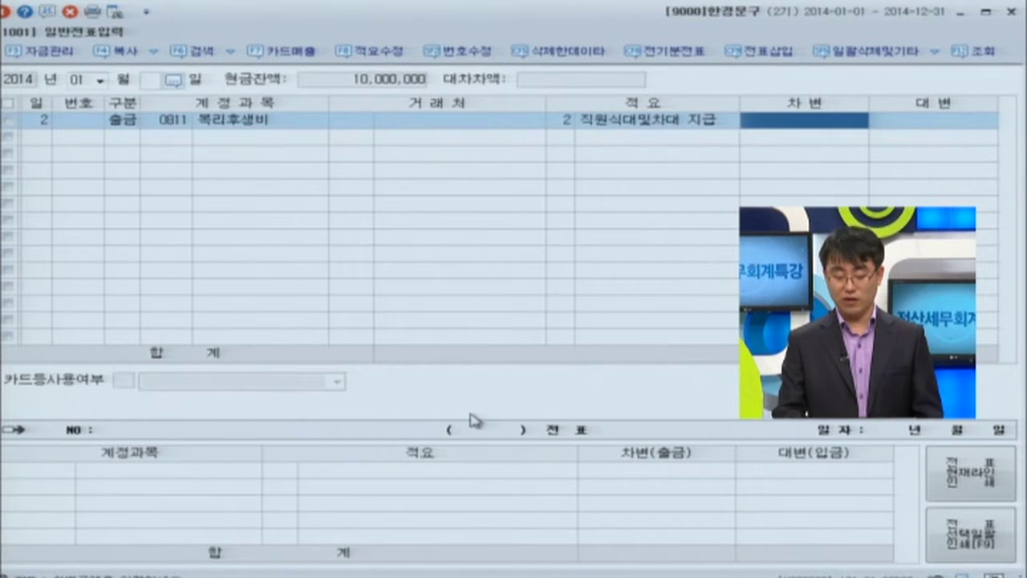
pyautogui.write('200000')
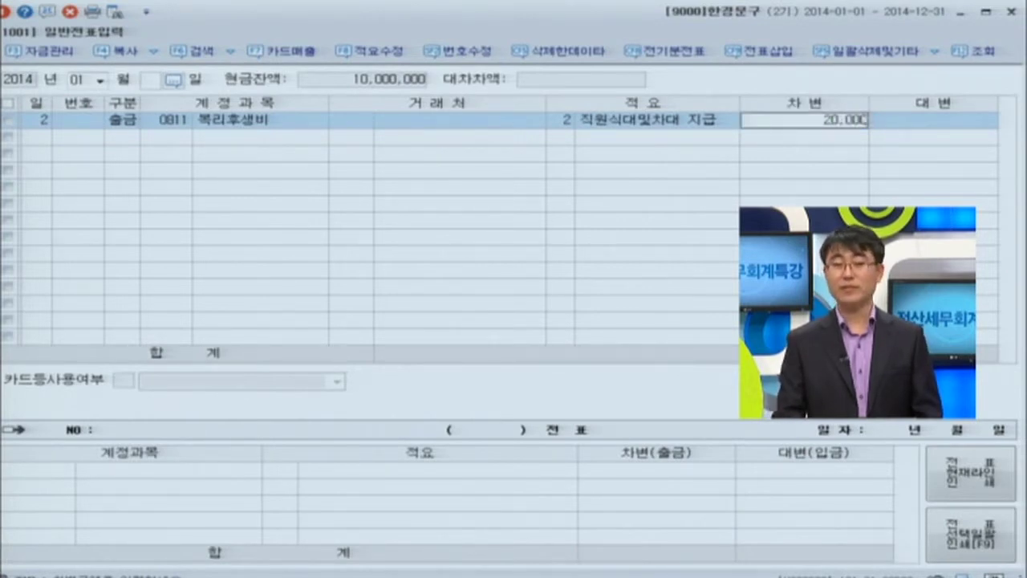
pyautogui.press('Return')
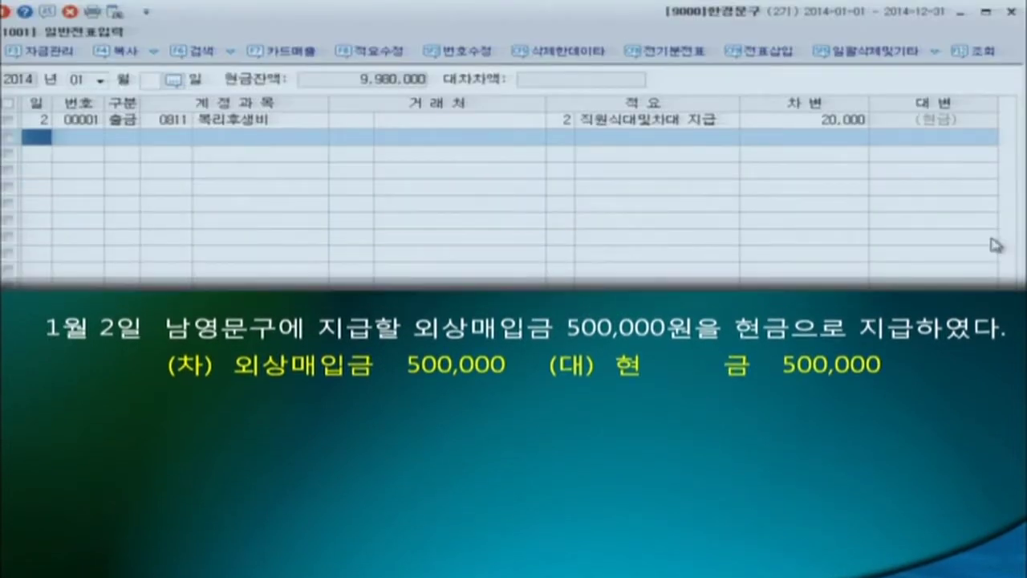
# Begin a second voucher line for day 2 as a cash withdrawal (출금) with account 0251 외상매입금.
pyautogui.write('2')
pyautogui.press('Return')
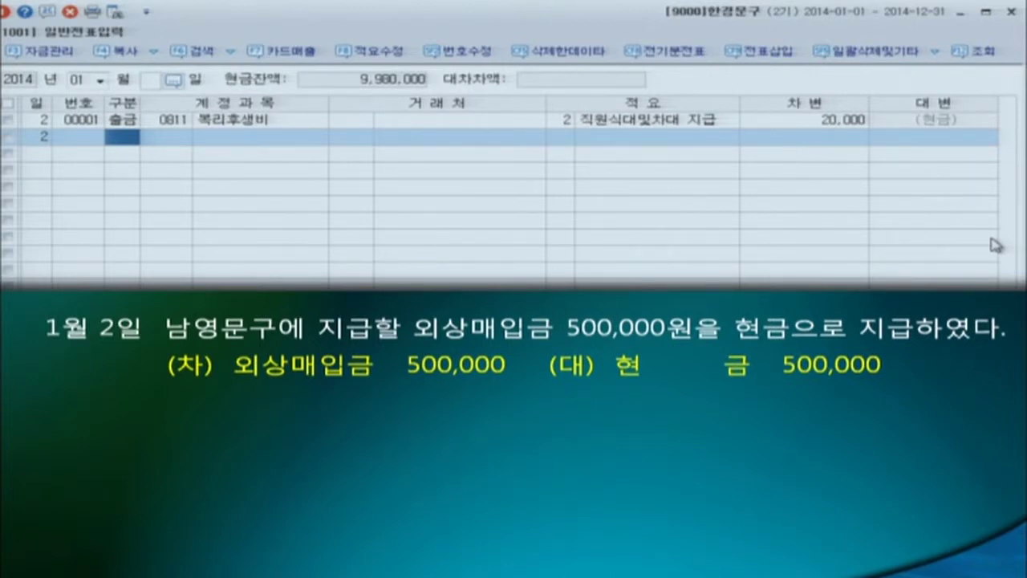
pyautogui.write('1')
pyautogui.press('Return')
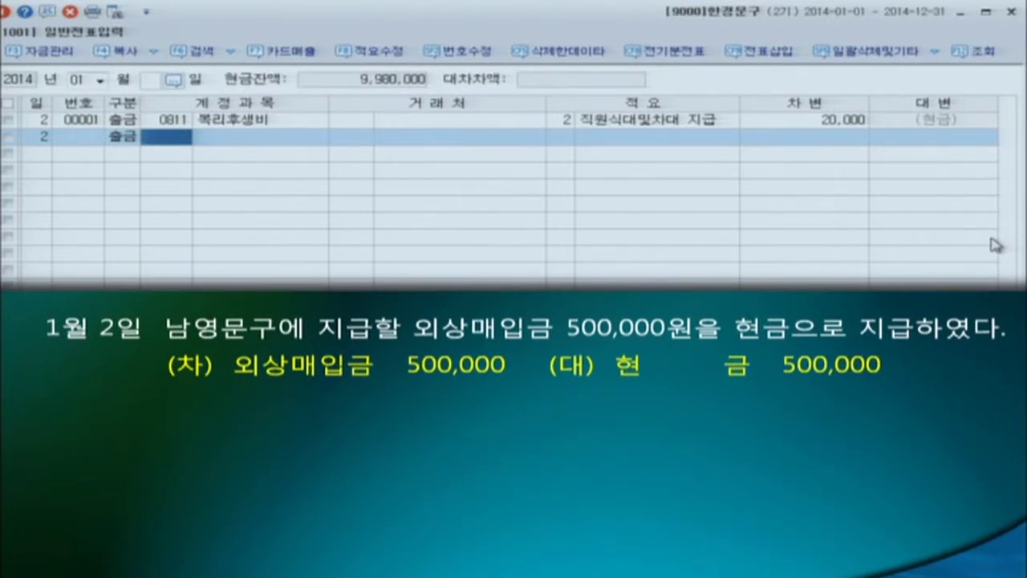
pyautogui.write('251')
pyautogui.press('Return')
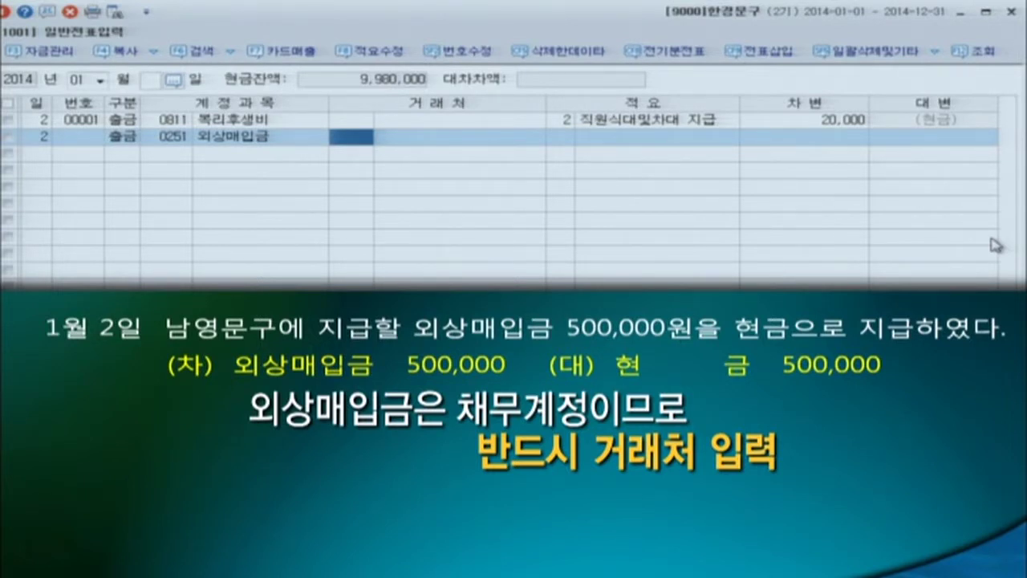
# Look up the vendor with 남영 and assign 남영문구 to the 외상매입금 line.
pyautogui.write('남영')
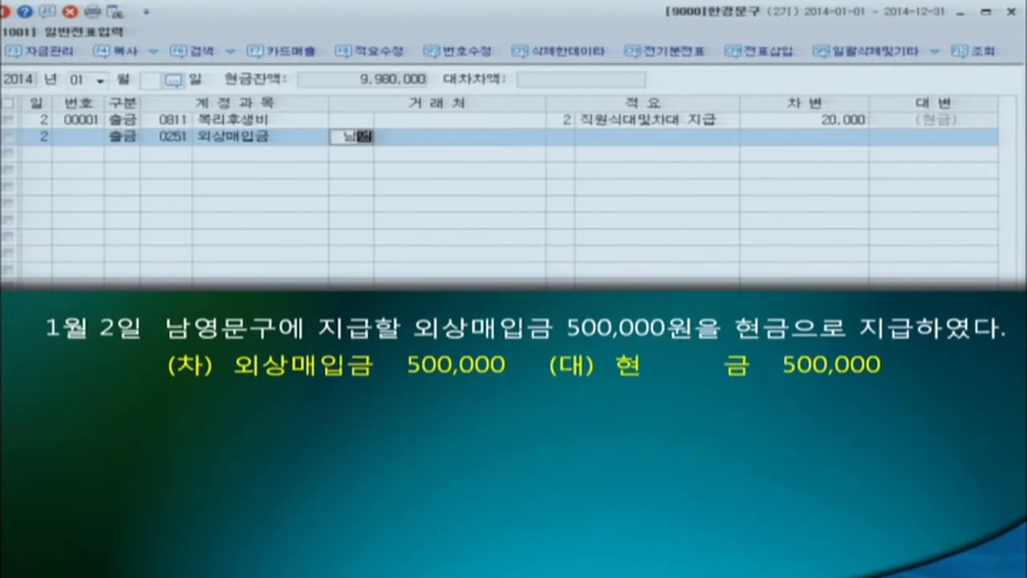
pyautogui.press('Return')
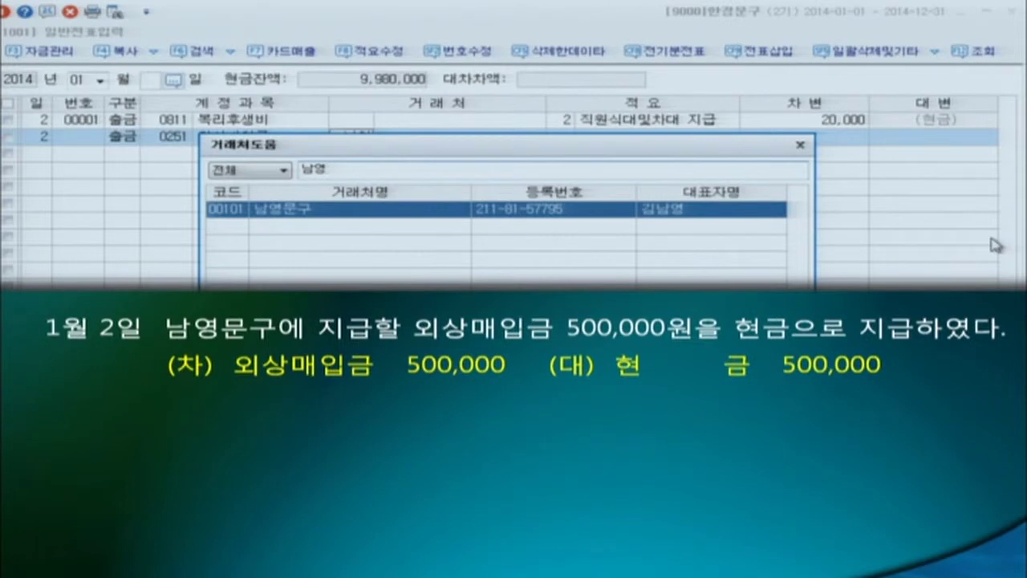
pyautogui.press('Return')
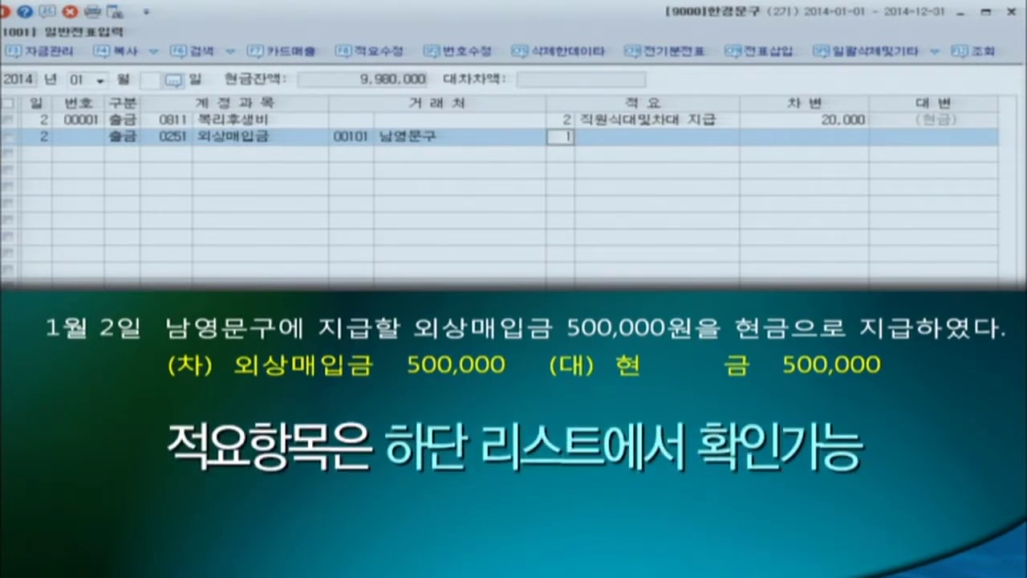
# Give the 외상매입금 line description 1 외상매입금 현금지급 and a debit of 500,000, completing the voucher.
pyautogui.press('Return')
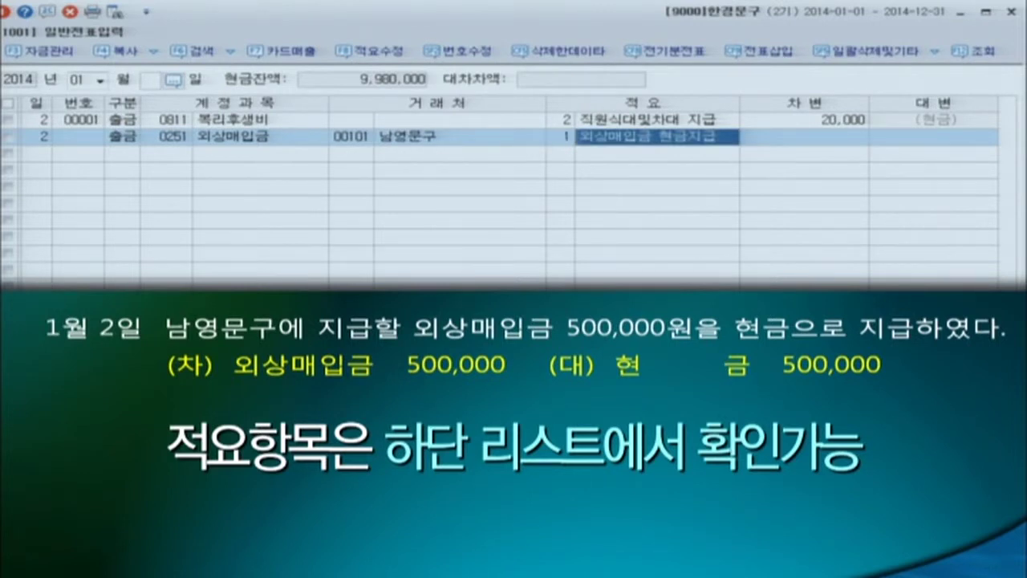
pyautogui.press('Return')
pyautogui.write('5000000')
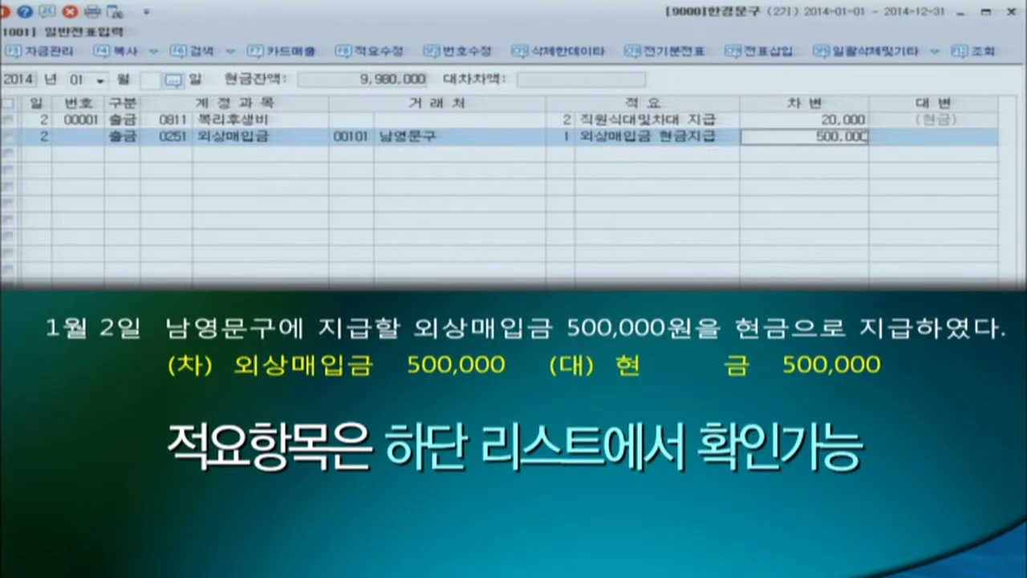
pyautogui.press('Return')
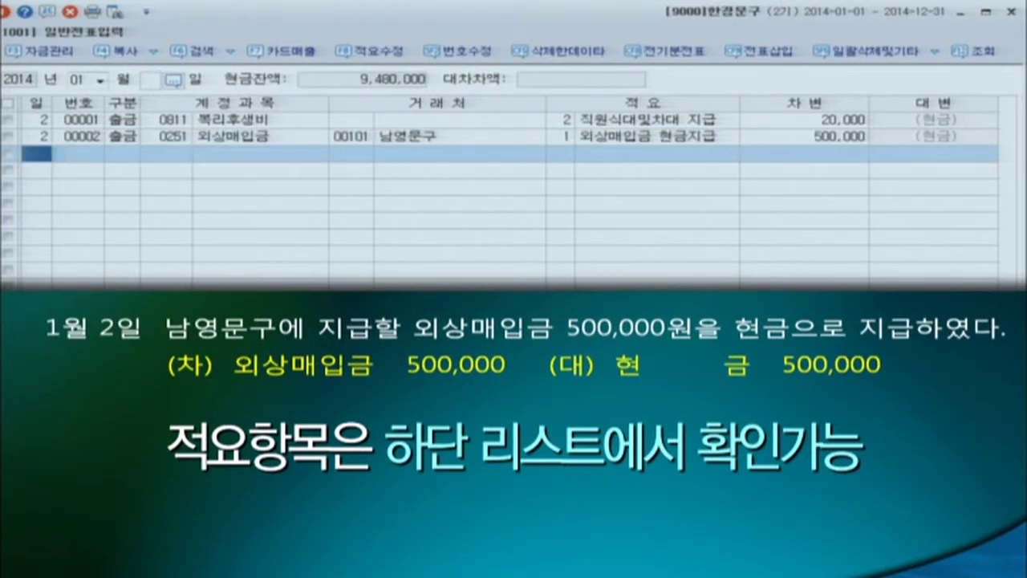